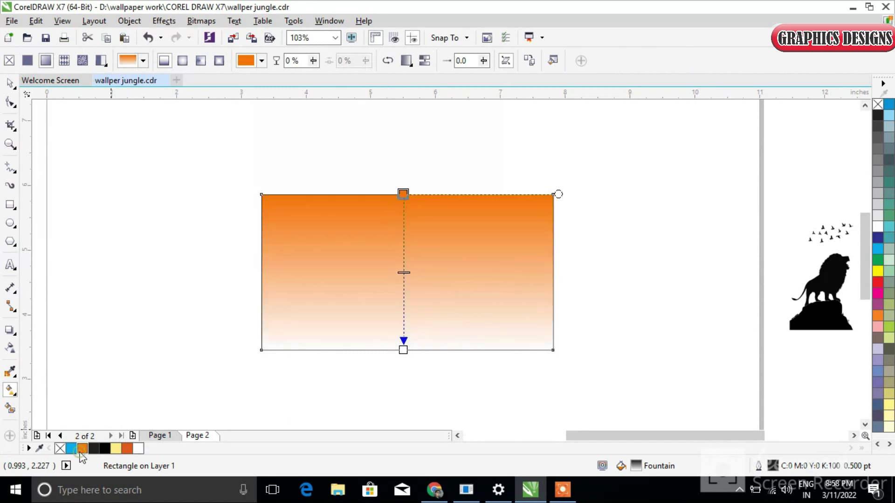
Set the bottom colour of the rectangle's fountain fill to black and add a red-orange colour node midway along it.
{"action": "left_click", "coordinate": [404, 350]}
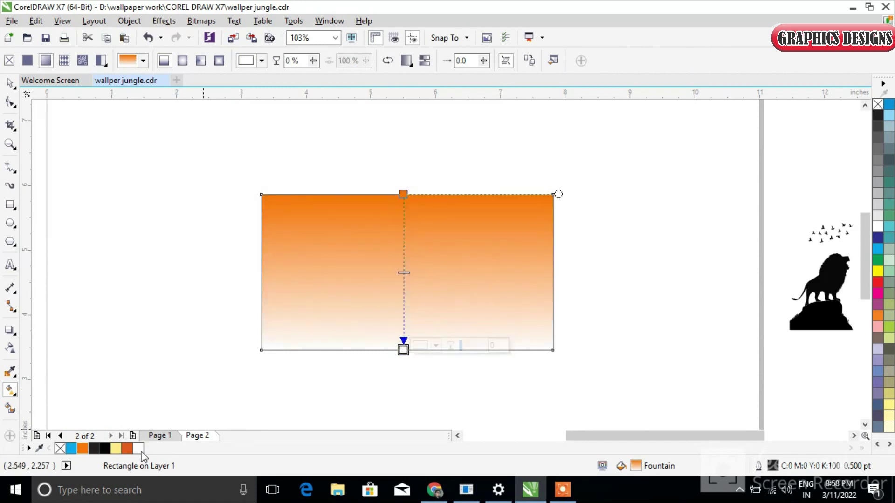
{"action": "left_click", "coordinate": [105, 449]}
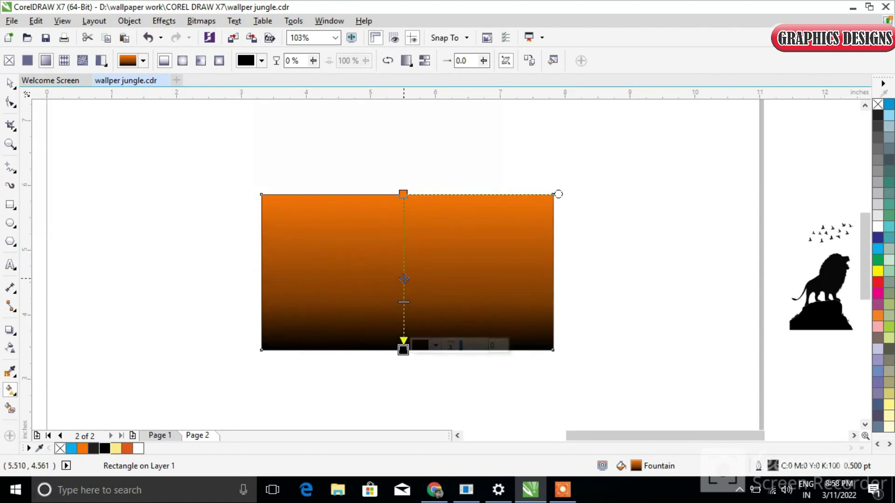
{"action": "double_click", "coordinate": [406, 261]}
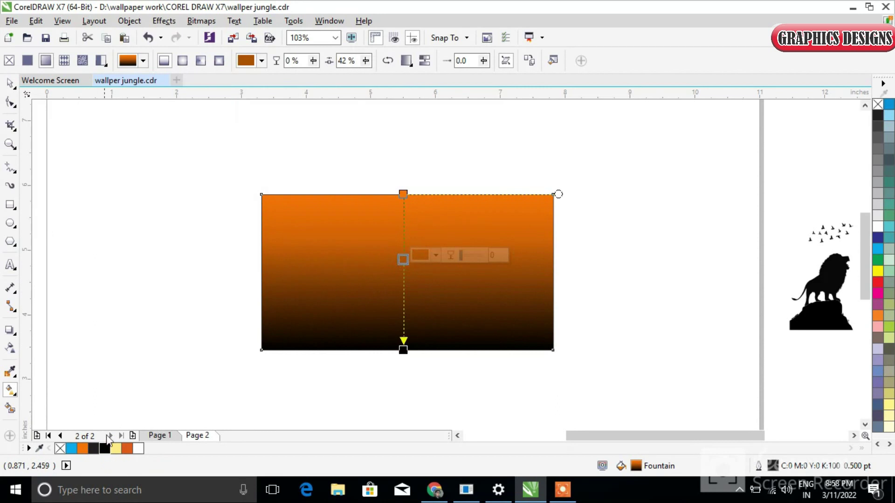
{"action": "left_click", "coordinate": [127, 449]}
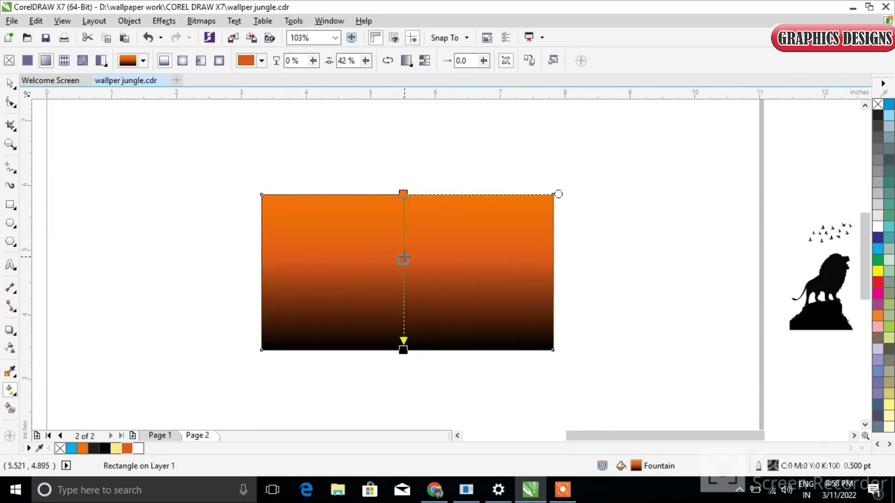
Move the red-orange node to the 50% position and lower the gradient's start node slightly below the rectangle's top edge.
{"action": "left_click_drag", "start_coordinate": [403, 260], "coordinate": [403, 272]}
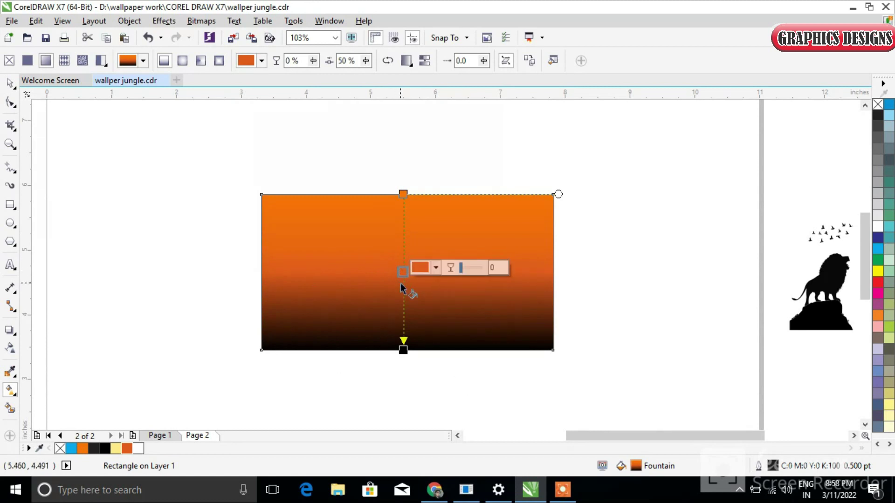
{"action": "left_click_drag", "start_coordinate": [404, 193], "coordinate": [404, 207]}
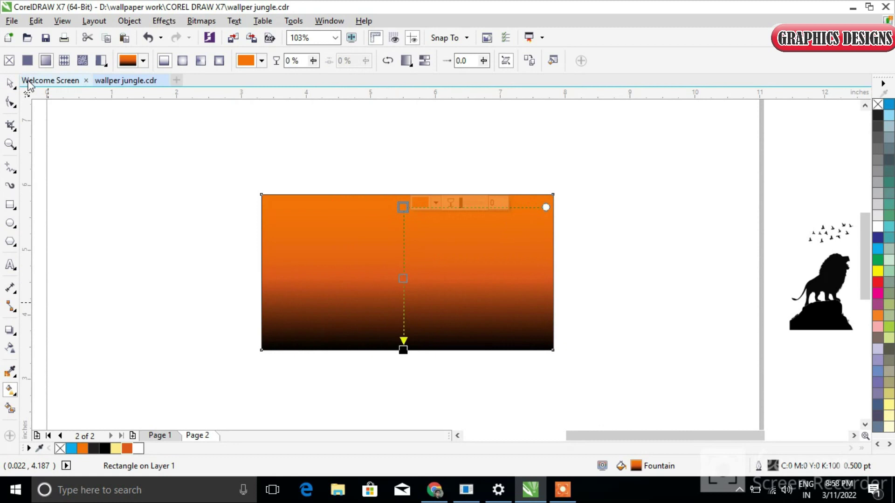
{"action": "left_click", "coordinate": [9, 83]}
{"action": "left_click", "coordinate": [163, 268]}
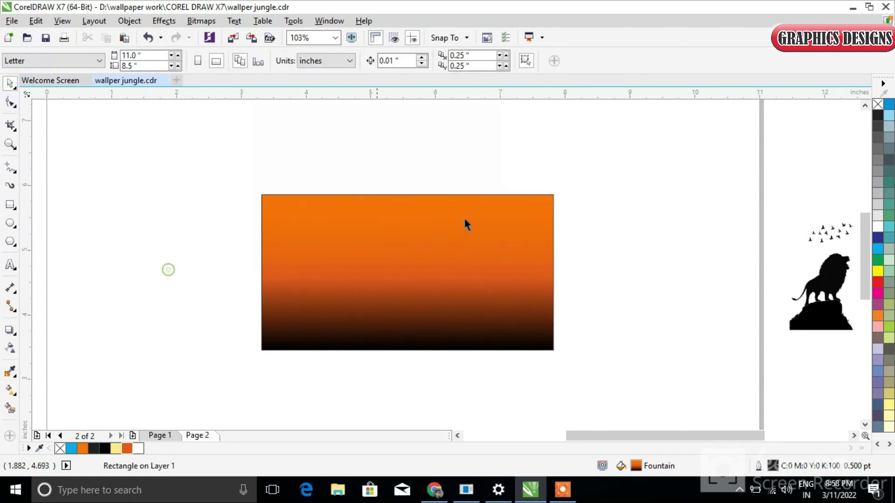
Move the lion-on-rock silhouette from beside the page into the lower left part of the orange rectangle.
{"action": "left_click_drag", "start_coordinate": [723, 438], "coordinate": [751, 437]}
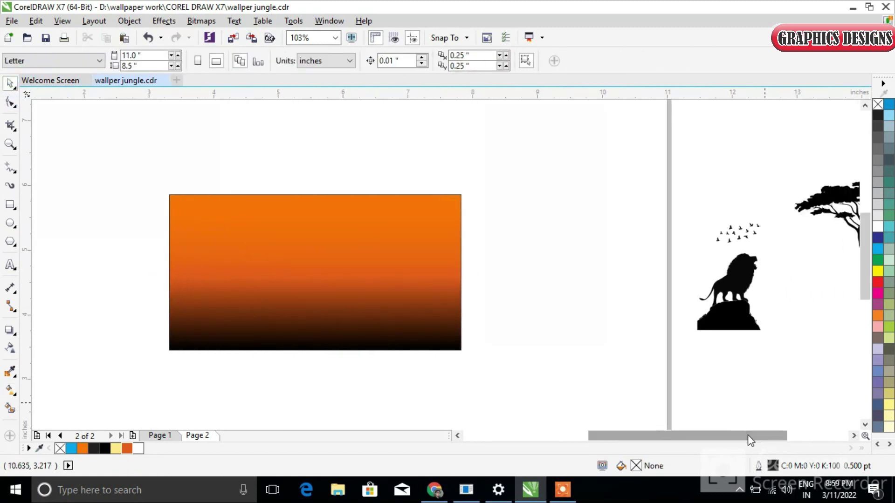
{"action": "left_click", "coordinate": [739, 277]}
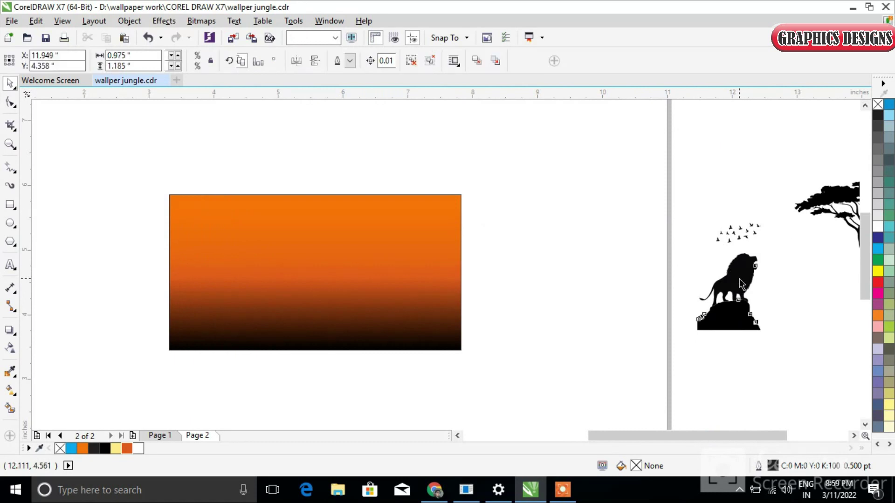
{"action": "left_click_drag", "start_coordinate": [739, 278], "coordinate": [255, 298]}
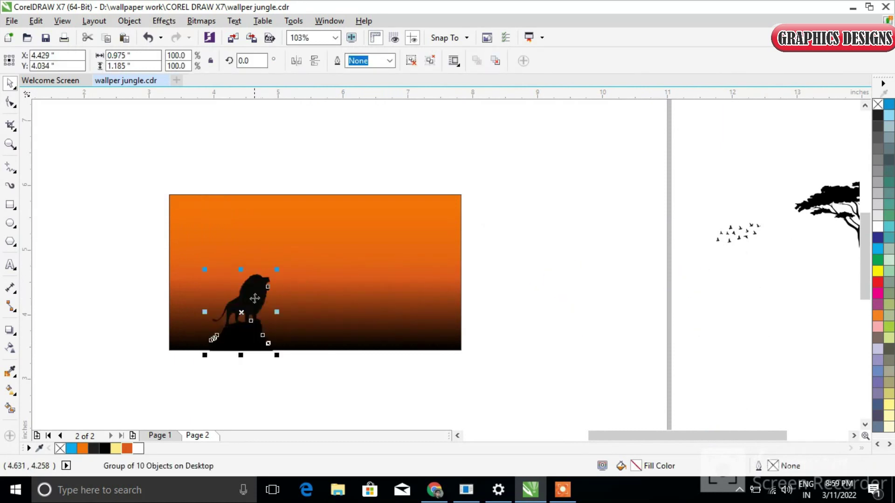
{"action": "left_click", "coordinate": [322, 379]}
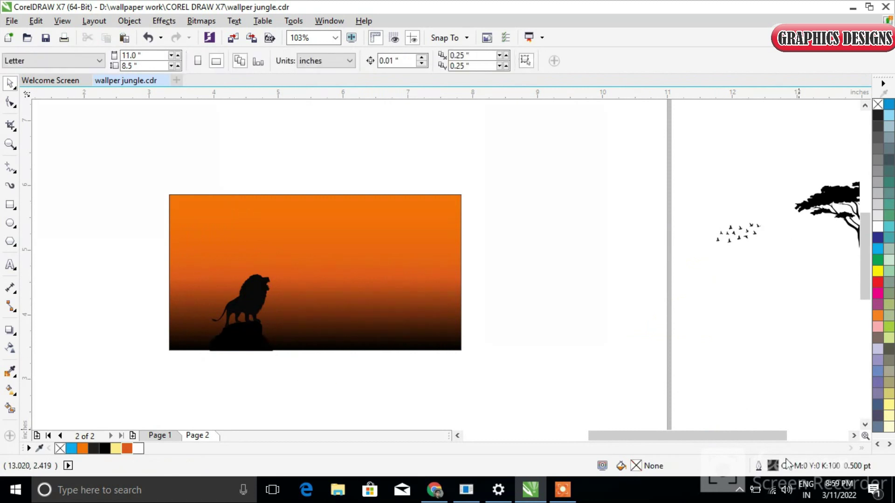
Place the mountain silhouettes along the rectangle's bottom edge beside the lion and select both mountain objects.
{"action": "left_click_drag", "start_coordinate": [710, 443], "coordinate": [725, 441]}
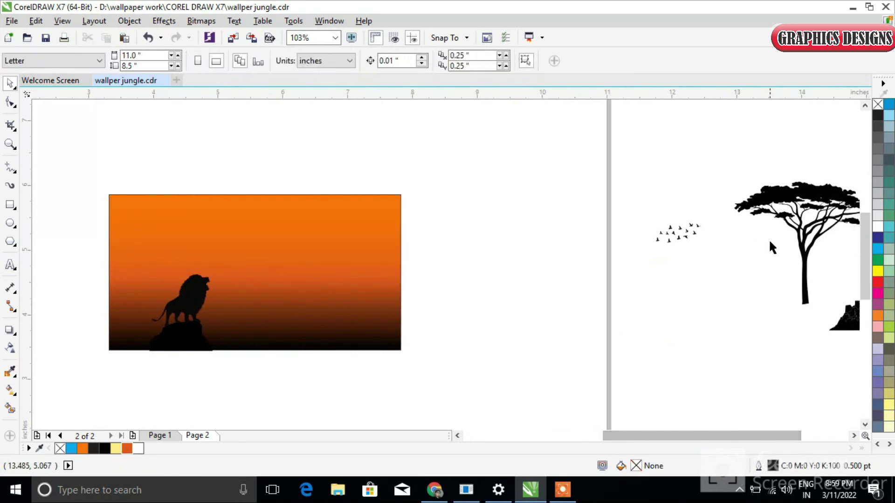
{"action": "left_click_drag", "start_coordinate": [844, 329], "coordinate": [361, 347]}
{"action": "left_click", "coordinate": [394, 396]}
{"action": "left_click_drag", "start_coordinate": [457, 394], "coordinate": [203, 313]}
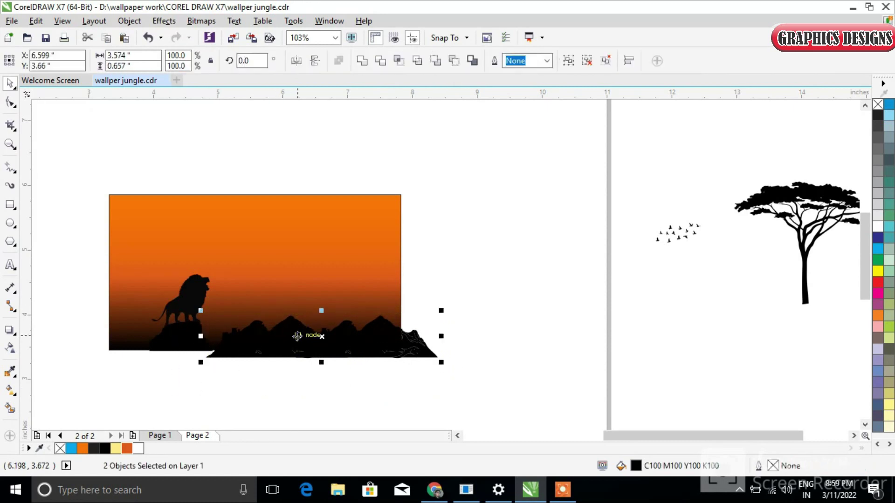
PowerClip the selected mountain silhouettes inside the gradient rectangle.
{"action": "right_click", "coordinate": [298, 337]}
{"action": "left_click", "coordinate": [358, 51]}
{"action": "left_click", "coordinate": [361, 226]}
{"action": "left_click", "coordinate": [434, 391]}
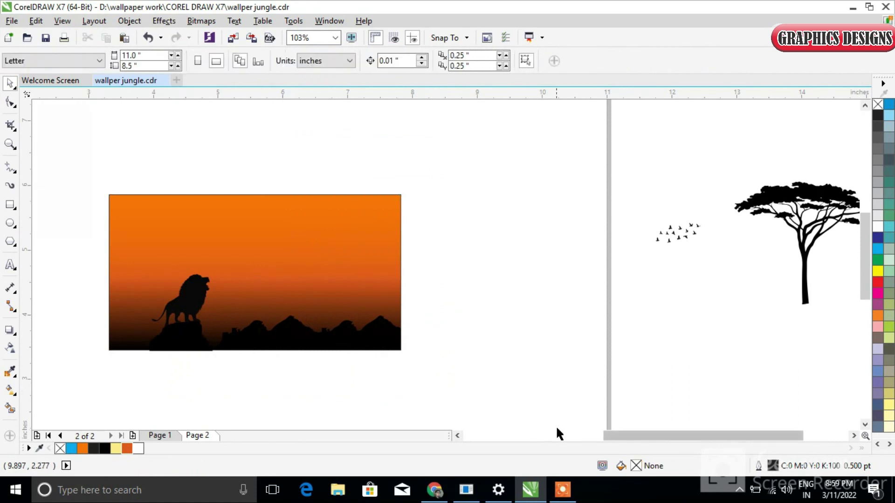
Move the tree silhouette onto the left side of the rectangle and nudge it so the trunk stands at the edge of the lion's rock.
{"action": "left_click", "coordinate": [798, 199]}
{"action": "left_click_drag", "start_coordinate": [797, 198], "coordinate": [150, 223]}
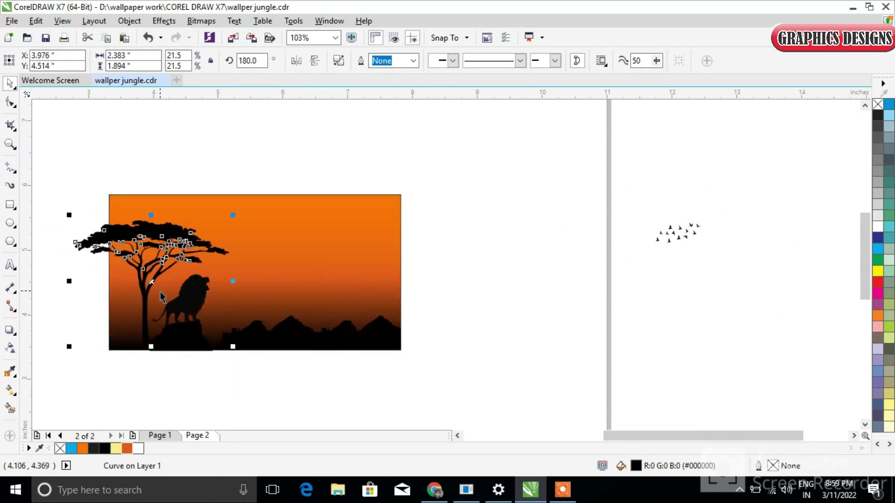
{"action": "key", "text": "Down"}
{"action": "key", "text": "Down"}
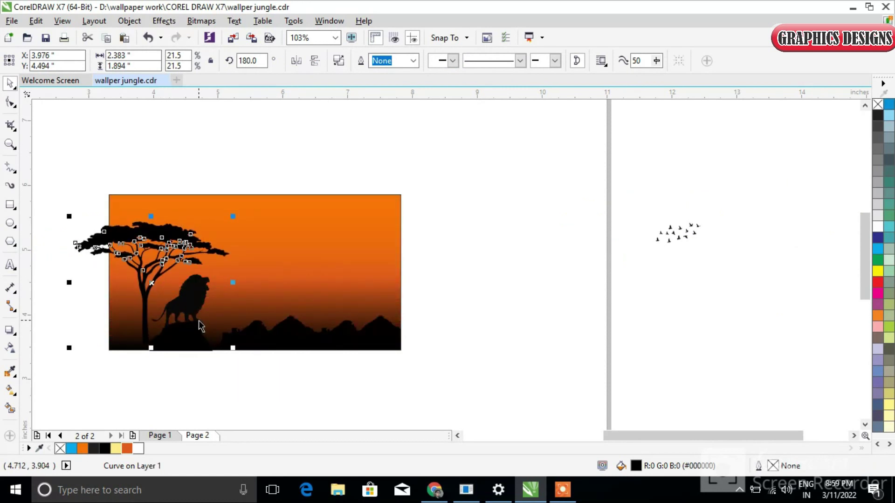
{"action": "key", "text": "Up"}
{"action": "key", "text": "Right"}
{"action": "key", "text": "Right"}
{"action": "key", "text": "Right"}
{"action": "key", "text": "Right"}
{"action": "key", "text": "Right"}
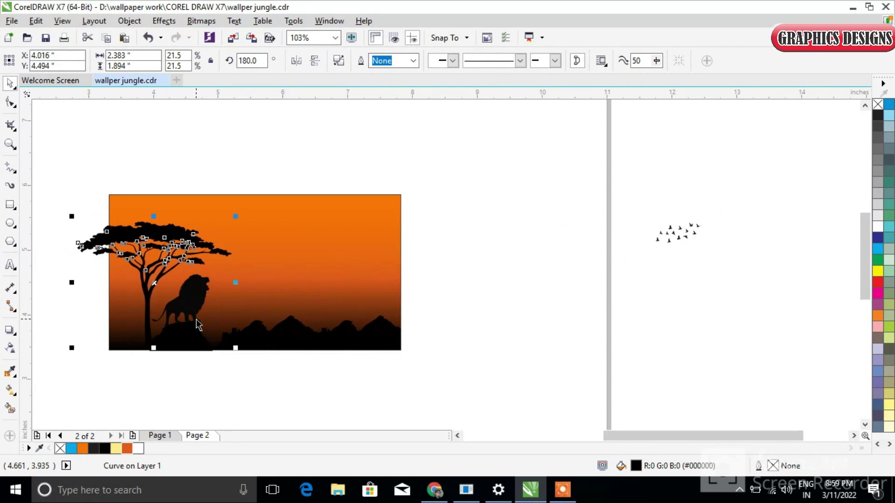
{"action": "key", "text": "Up"}
{"action": "key", "text": "Up"}
{"action": "key", "text": "Right"}
{"action": "key", "text": "Right"}
{"action": "key", "text": "Right"}
{"action": "key", "text": "Right"}
{"action": "key", "text": "Right"}
{"action": "key", "text": "Right"}
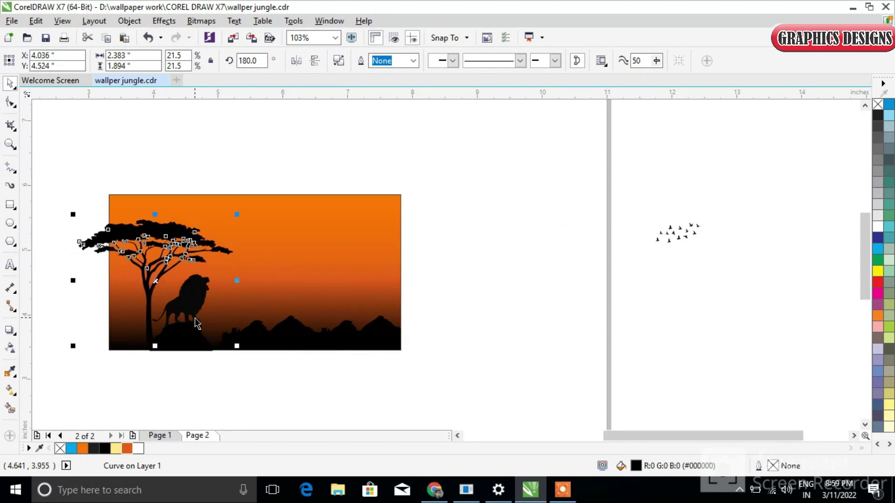
{"action": "key", "text": "Right"}
{"action": "key", "text": "Right"}
{"action": "key", "text": "Right"}
{"action": "key", "text": "Right"}
{"action": "key", "text": "Right"}
{"action": "left_click", "coordinate": [192, 373]}
Shift the lion group to the right of the tree trunk, nudging it back slightly so the rock sits next to the trunk.
{"action": "left_click", "coordinate": [194, 297]}
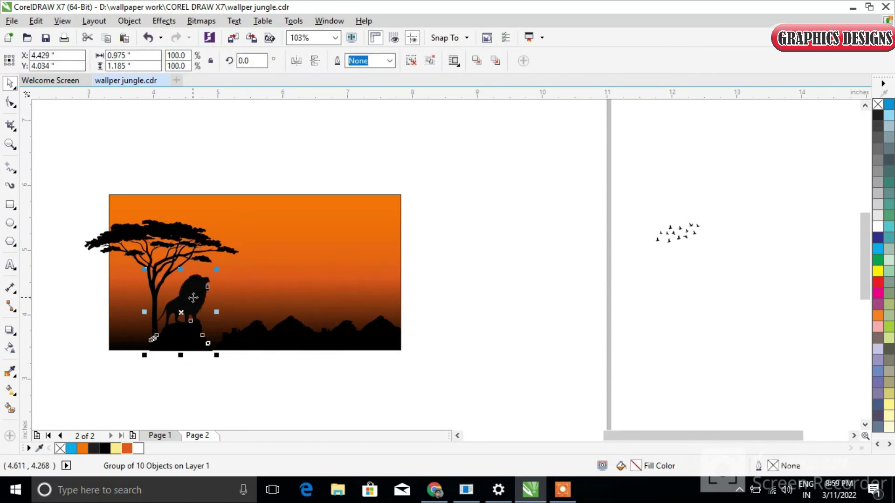
{"action": "left_click", "coordinate": [194, 296], "text": "ctrl"}
{"action": "left_click", "coordinate": [195, 376]}
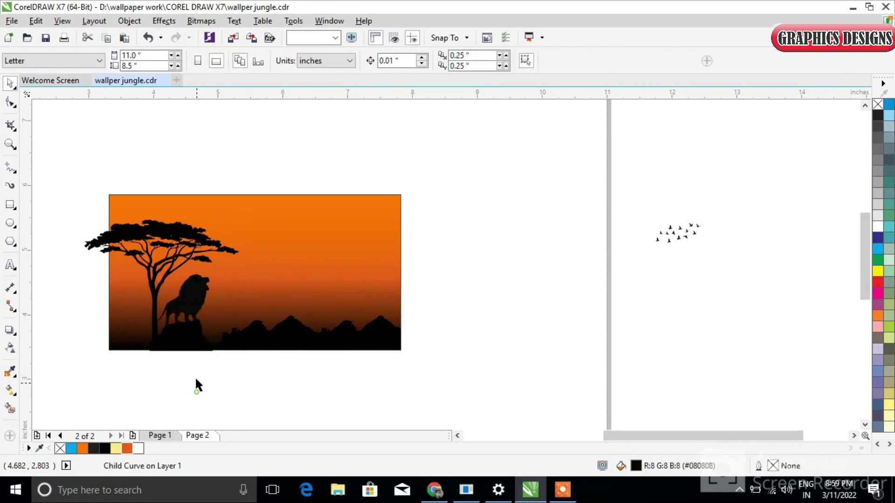
{"action": "left_click", "coordinate": [154, 337]}
{"action": "left_click_drag", "start_coordinate": [154, 337], "coordinate": [154, 338]}
{"action": "mouse_move", "coordinate": [209, 305]}
{"action": "left_mouse_down"}
{"action": "mouse_move", "coordinate": [226, 306]}
{"action": "mouse_move", "coordinate": [217, 307]}
{"action": "left_mouse_up"}
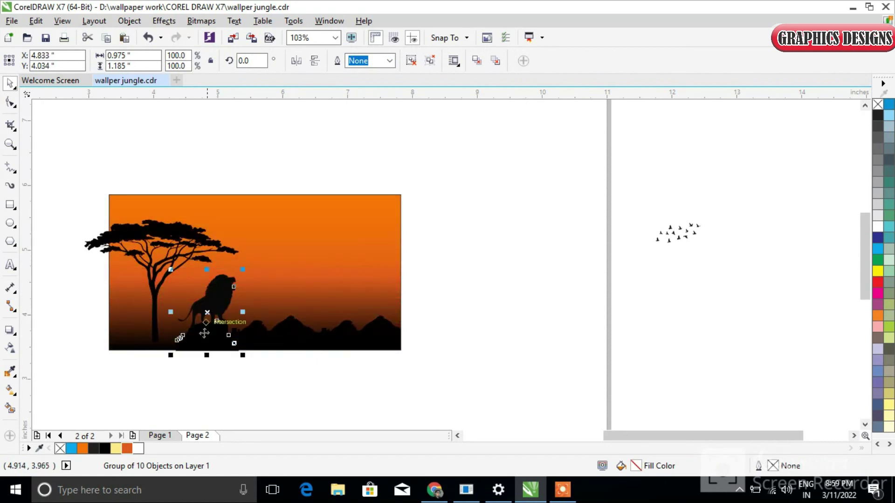
{"action": "key", "text": "Left"}
{"action": "key", "text": "Left"}
{"action": "key", "text": "Left"}
{"action": "key", "text": "Left"}
{"action": "key", "text": "Left"}
{"action": "key", "text": "Left"}
{"action": "key", "text": "Left"}
{"action": "key", "text": "Left"}
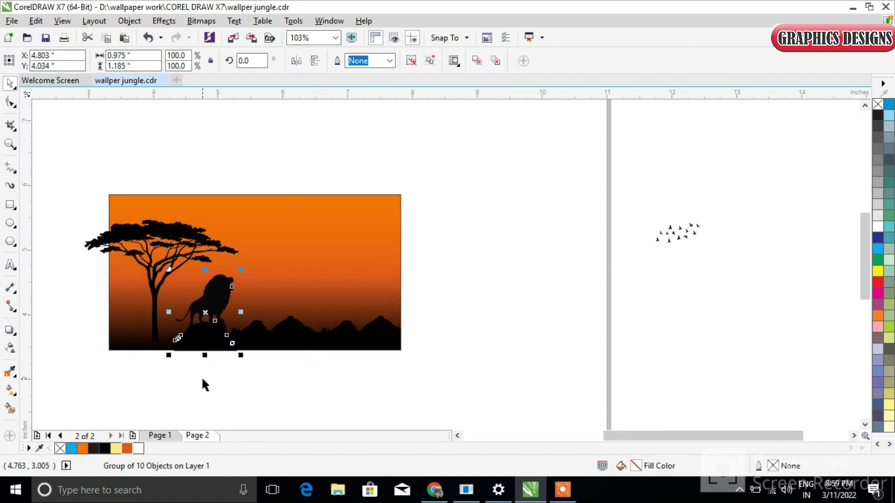
{"action": "left_click", "coordinate": [252, 385]}
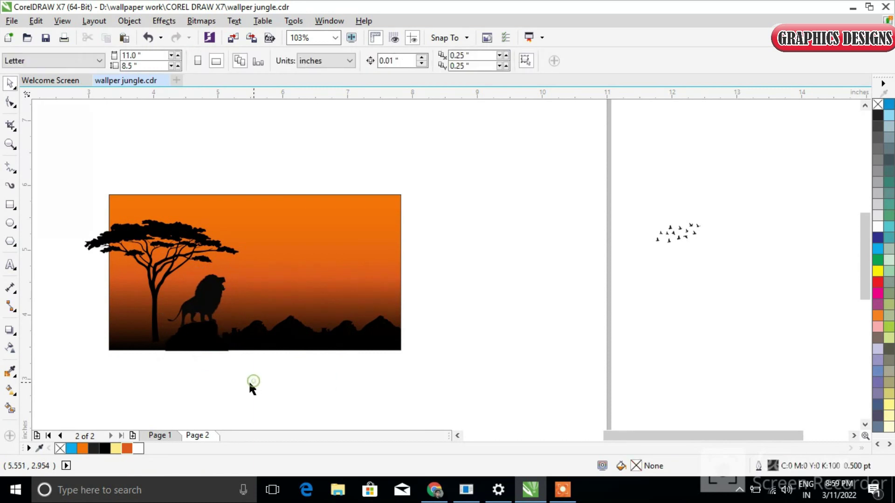
Draw a circle about 0.85 inches in diameter and place it over the top of the tree.
{"action": "left_click_drag", "start_coordinate": [703, 435], "coordinate": [692, 435]}
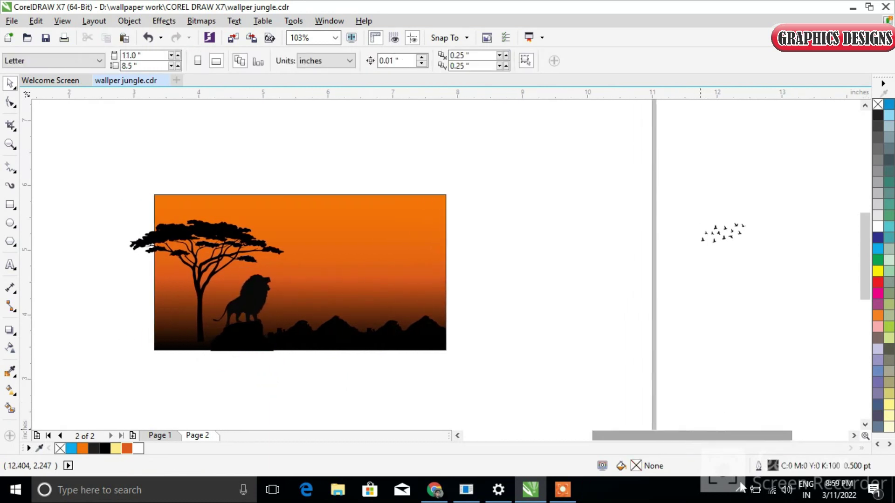
{"action": "left_click", "coordinate": [11, 223]}
{"action": "left_click_drag", "start_coordinate": [481, 210], "coordinate": [530, 261]}
{"action": "left_click", "coordinate": [10, 82]}
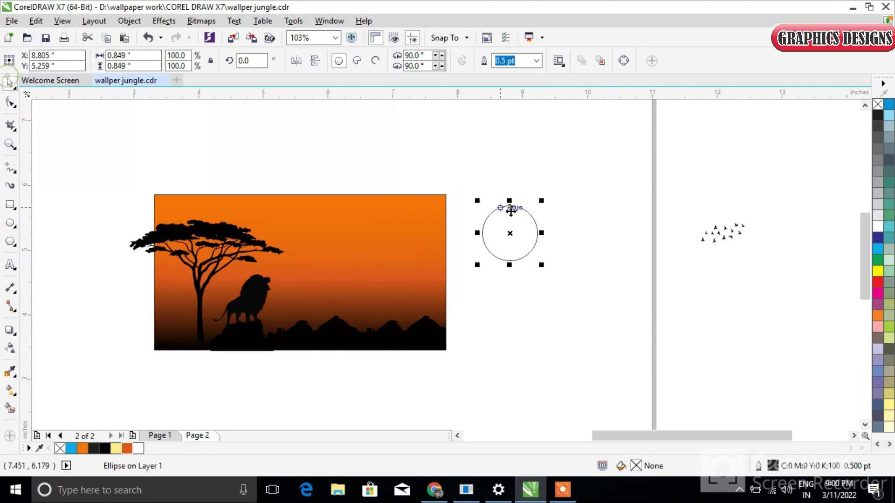
{"action": "left_click_drag", "start_coordinate": [524, 226], "coordinate": [223, 217]}
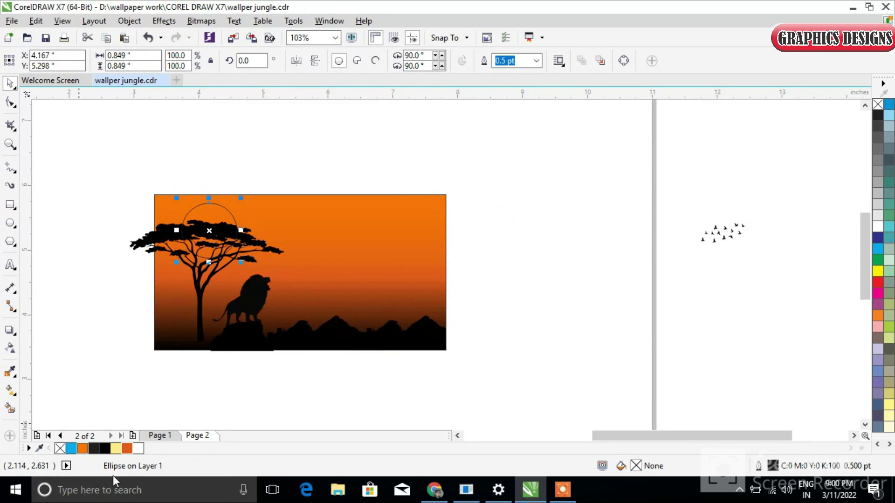
Fill the circle with pale yellow (#FFEB84) and apply a fountain fill fading to white.
{"action": "left_click", "coordinate": [116, 449]}
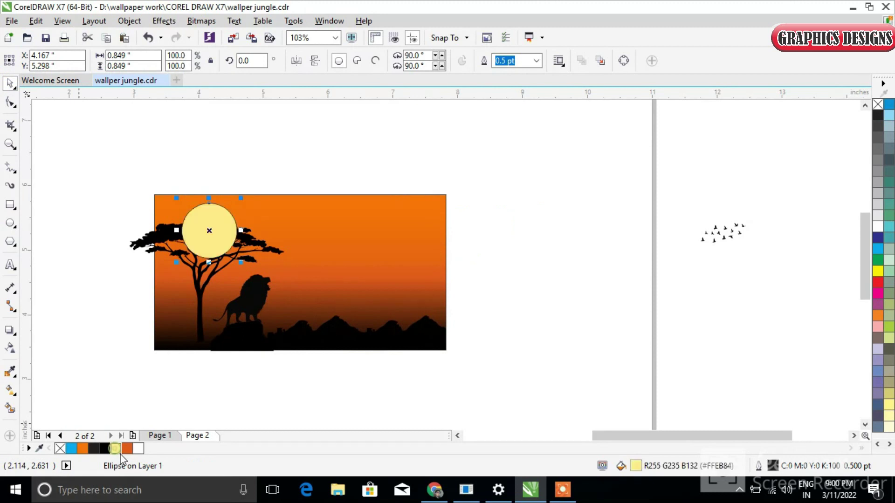
{"action": "left_click", "coordinate": [9, 388]}
{"action": "scroll", "coordinate": [206, 218], "scroll_direction": "up", "scroll_amount": 3}
{"action": "left_click_drag", "start_coordinate": [207, 223], "coordinate": [232, 267]}
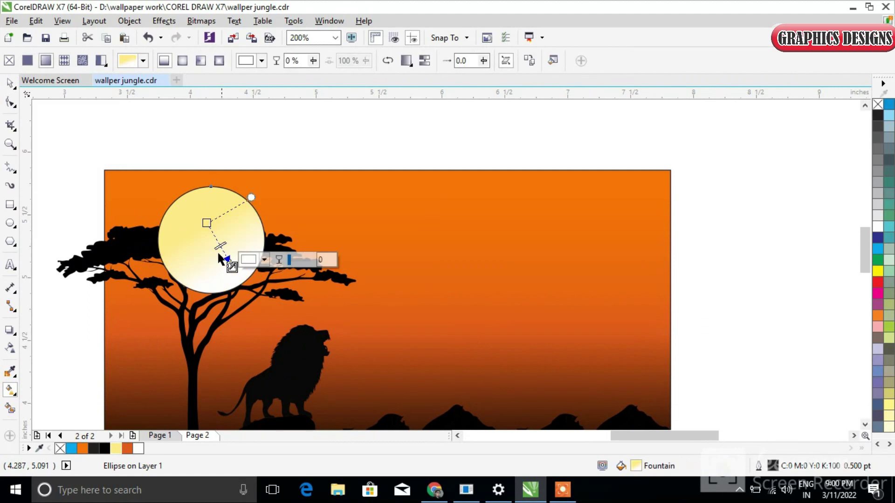
Make the circle's fountain fill elliptical with a centred white glow and yellow at the rim, and remove the outline.
{"action": "left_click", "coordinate": [182, 61]}
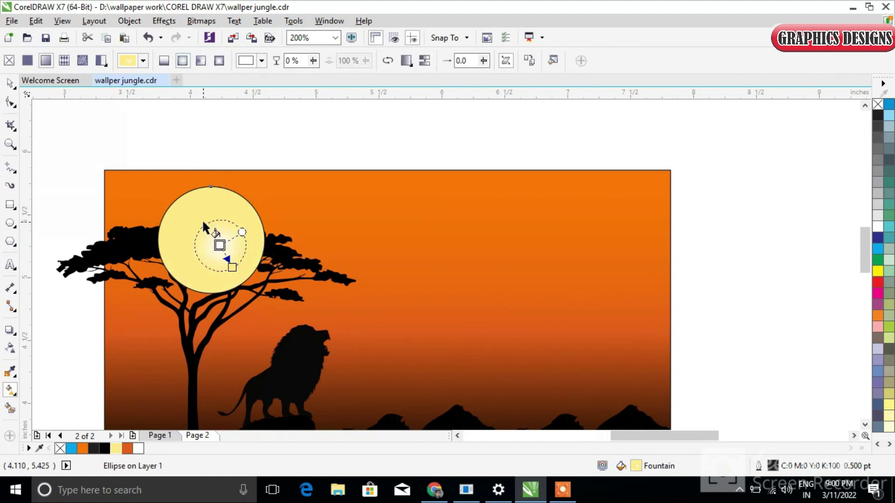
{"action": "left_click_drag", "start_coordinate": [198, 222], "coordinate": [224, 264]}
{"action": "left_click_drag", "start_coordinate": [197, 220], "coordinate": [210, 239]}
{"action": "left_click_drag", "start_coordinate": [224, 271], "coordinate": [237, 284]}
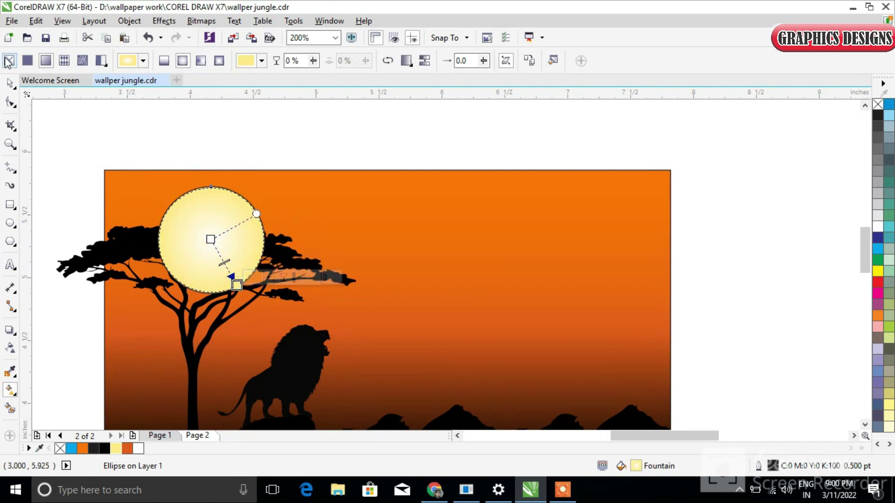
{"action": "left_click", "coordinate": [9, 83]}
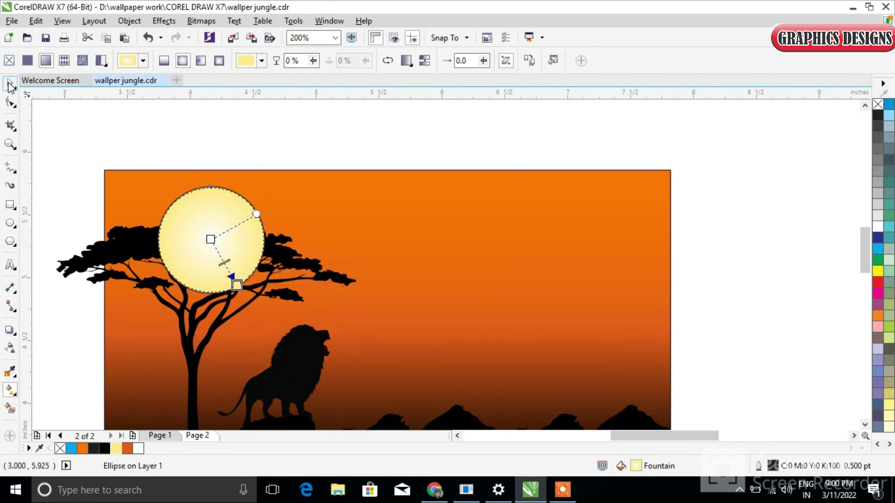
{"action": "right_click", "coordinate": [878, 110]}
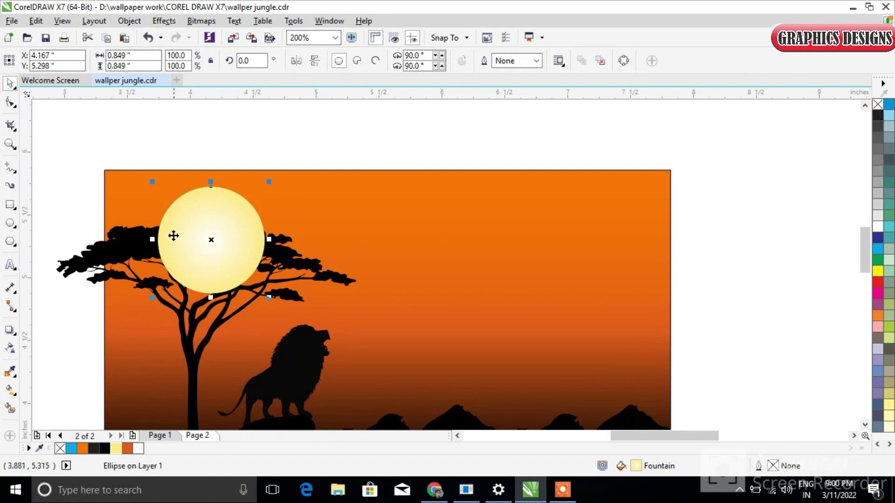
{"action": "left_click", "coordinate": [218, 231]}
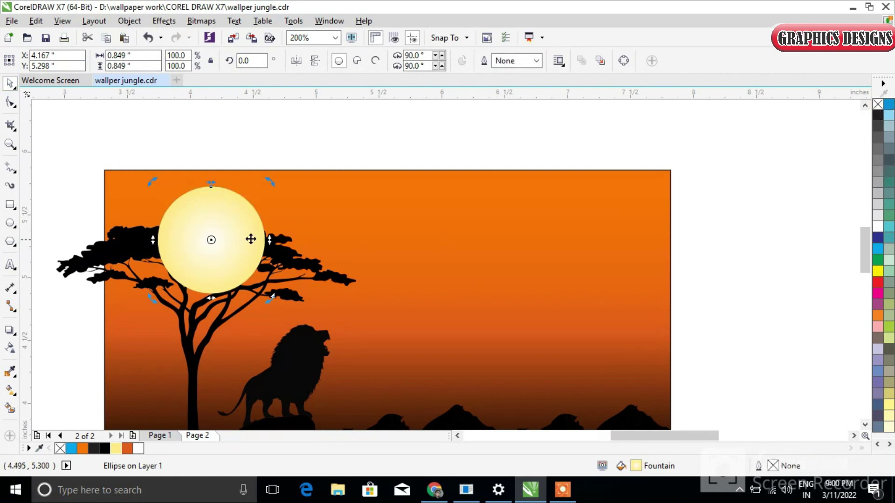
{"action": "left_click_drag", "start_coordinate": [244, 238], "coordinate": [304, 237]}
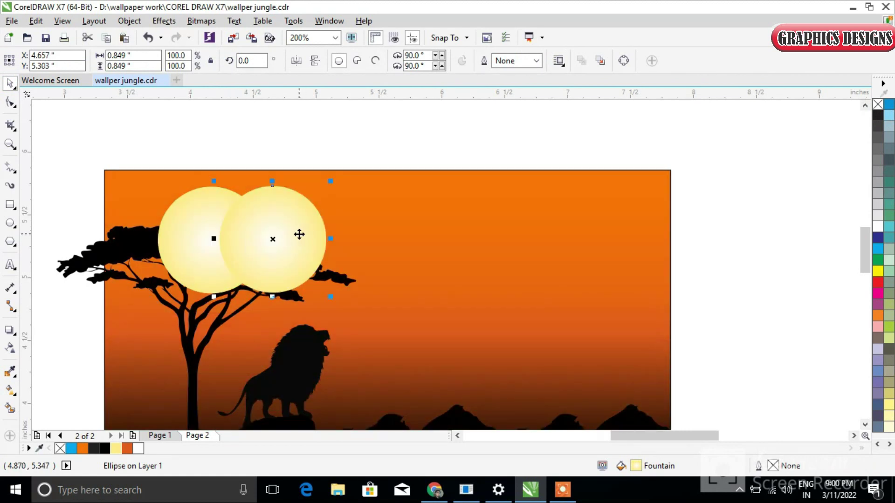
{"action": "key", "text": "ctrl+z"}
Convert the sun circle to a 300 dpi CMYK bitmap with anti-aliasing and a transparent background.
{"action": "left_click", "coordinate": [201, 21]}
{"action": "left_click", "coordinate": [247, 32]}
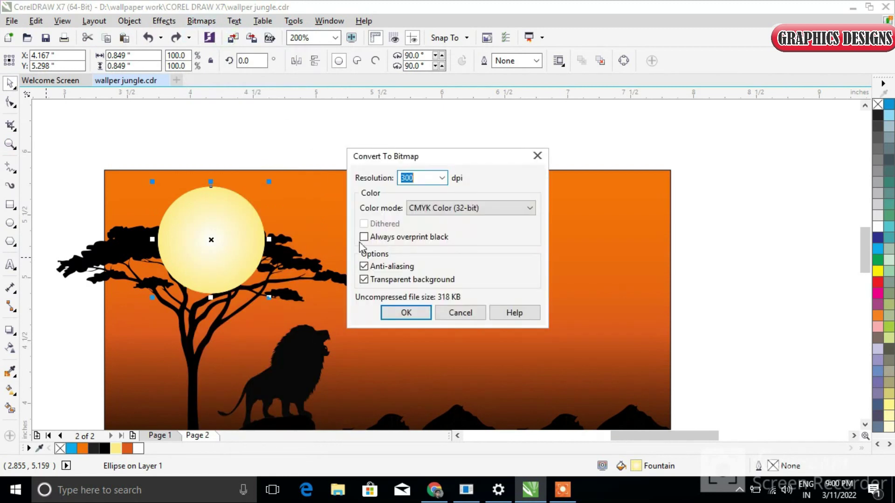
{"action": "left_click", "coordinate": [409, 313]}
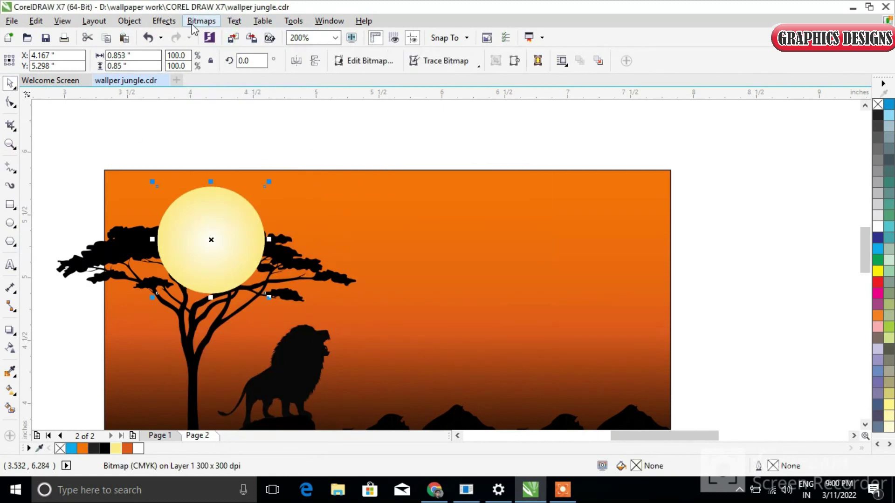
Apply a Gaussian Blur with a radius of 34 pixels to the sun bitmap.
{"action": "left_click", "coordinate": [192, 26]}
{"action": "mouse_move", "coordinate": [306, 309]}
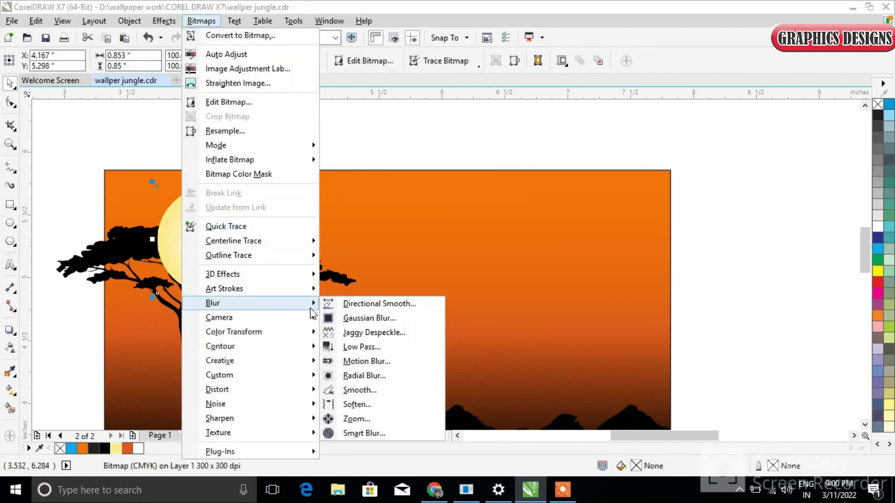
{"action": "left_click", "coordinate": [362, 319]}
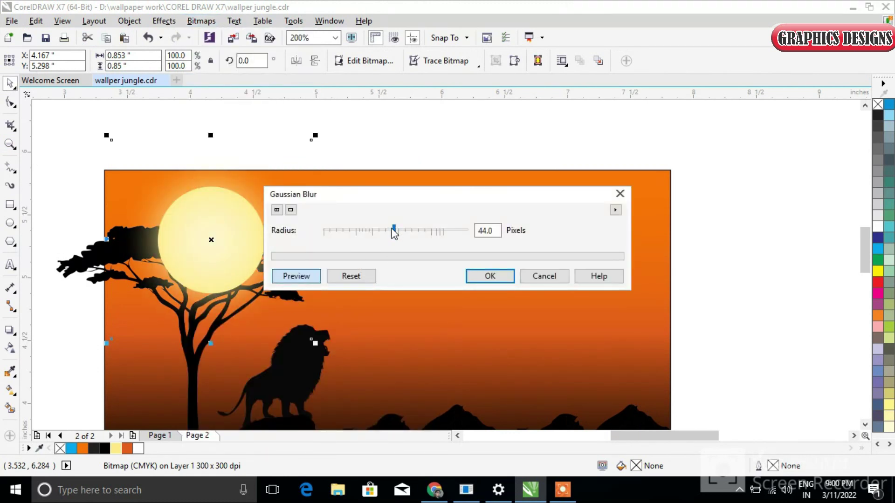
{"action": "left_click_drag", "start_coordinate": [394, 230], "coordinate": [391, 230]}
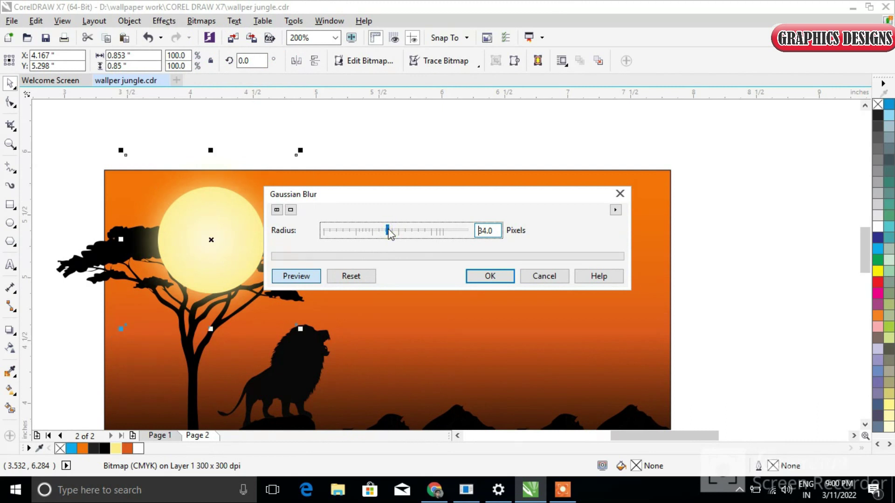
{"action": "left_click", "coordinate": [476, 278]}
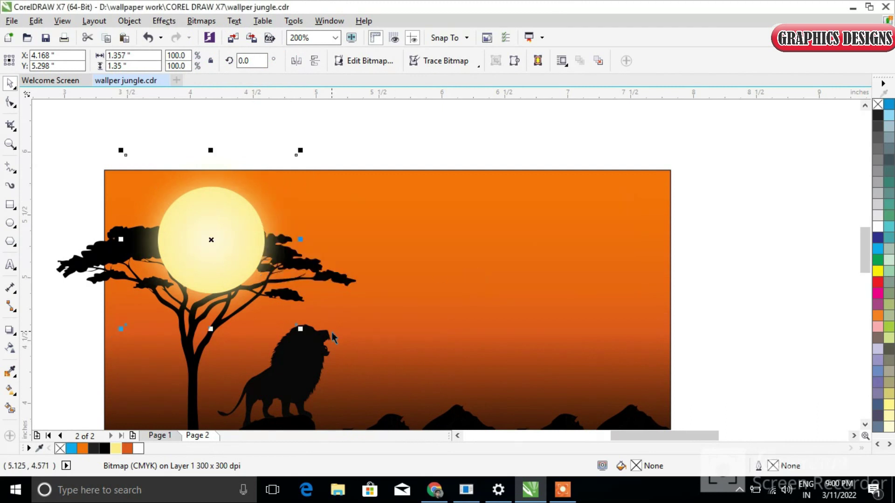
Enlarge the blurred glow from its centre to about 107% and group it with the sun circle.
{"action": "left_click", "coordinate": [302, 328]}
{"action": "left_click_drag", "start_coordinate": [304, 329], "coordinate": [315, 339]}
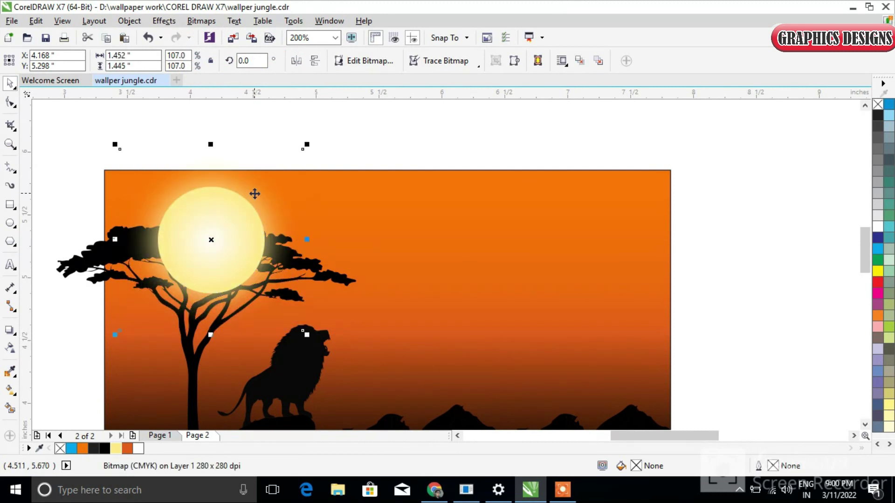
{"action": "left_click", "coordinate": [60, 200]}
{"action": "left_click", "coordinate": [176, 201]}
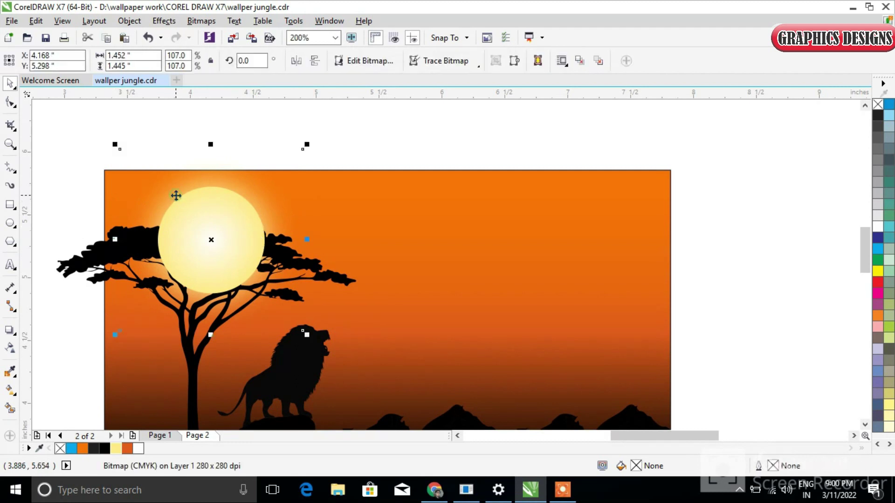
{"action": "left_click", "coordinate": [237, 209], "text": "shift"}
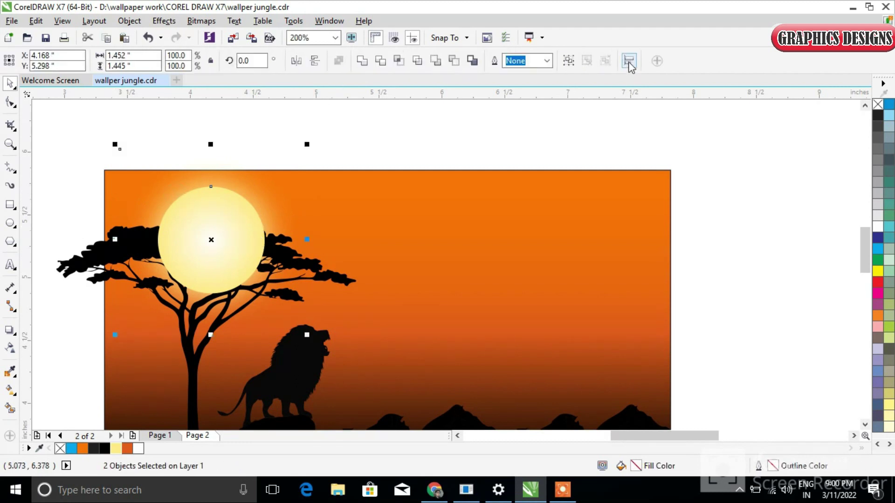
{"action": "left_click", "coordinate": [569, 61]}
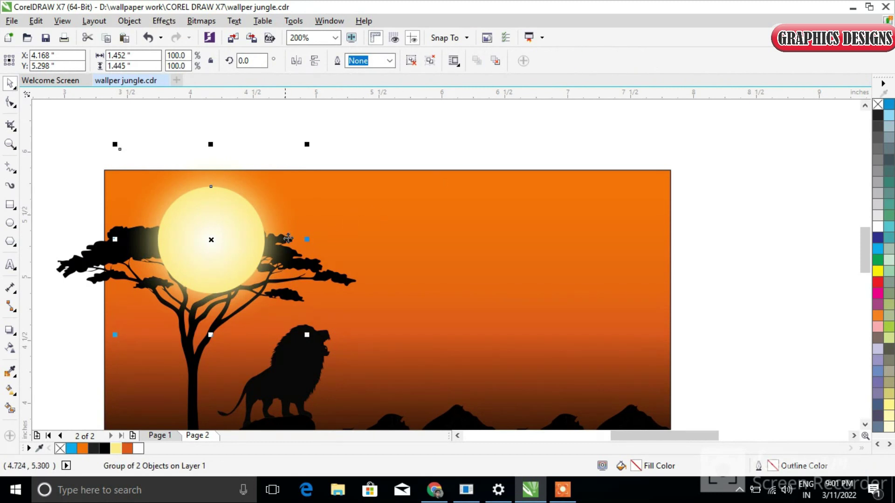
PowerClip the sun group inside the sunset background rectangle.
{"action": "right_click", "coordinate": [252, 226]}
{"action": "left_click", "coordinate": [282, 154]}
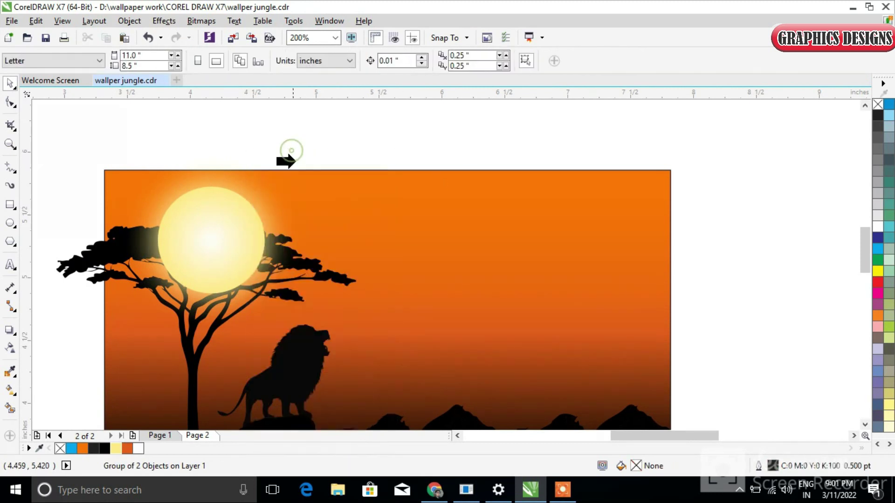
{"action": "left_click", "coordinate": [442, 203]}
Edit the background's PowerClip contents, ungroup the sun circle and its glow, and finish editing.
{"action": "right_click", "coordinate": [494, 244]}
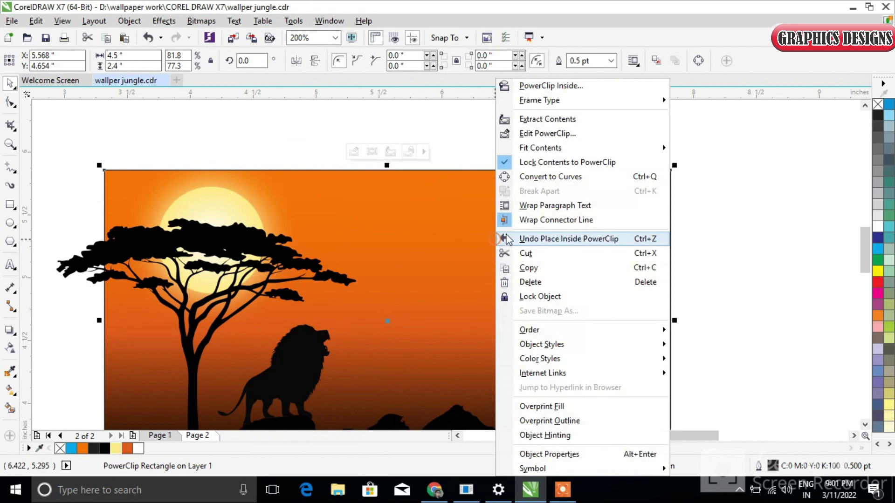
{"action": "left_click", "coordinate": [546, 134]}
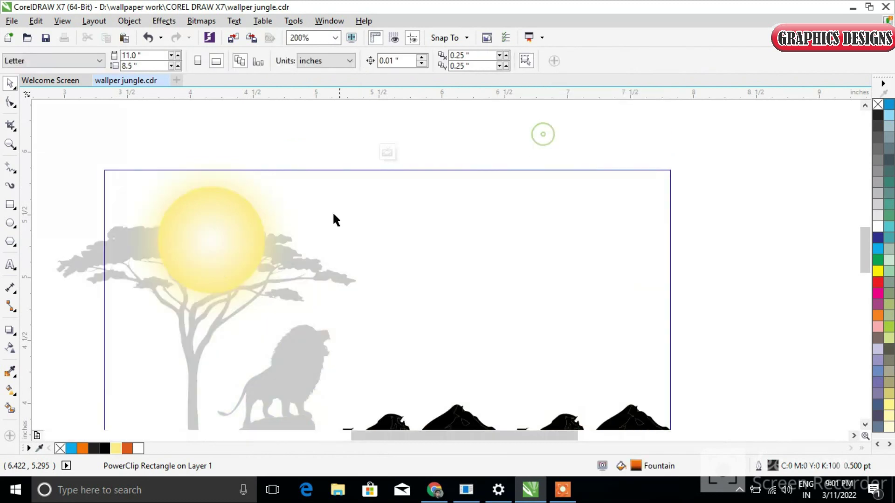
{"action": "left_click", "coordinate": [222, 238]}
{"action": "left_click", "coordinate": [411, 60]}
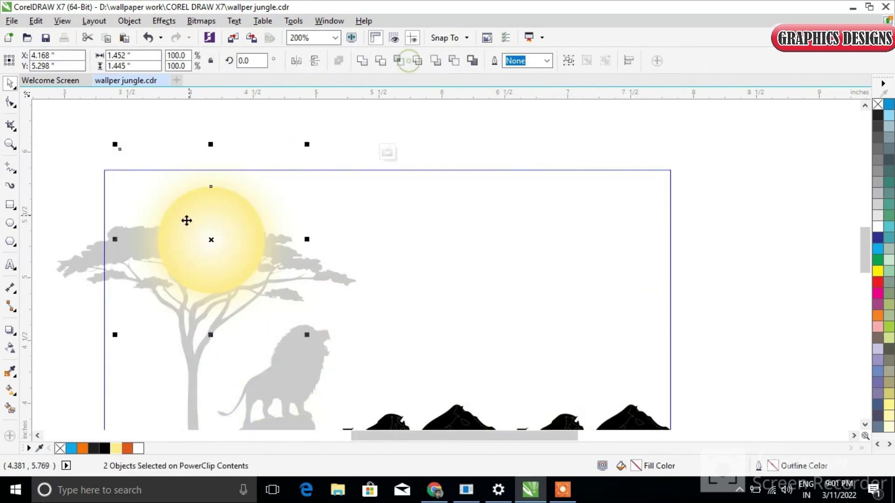
{"action": "left_click", "coordinate": [65, 174]}
{"action": "left_click", "coordinate": [244, 241]}
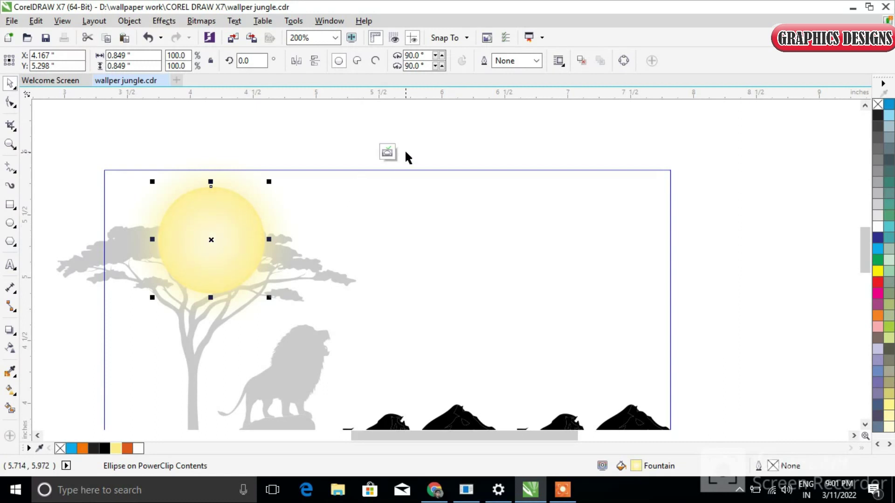
{"action": "left_click", "coordinate": [212, 139]}
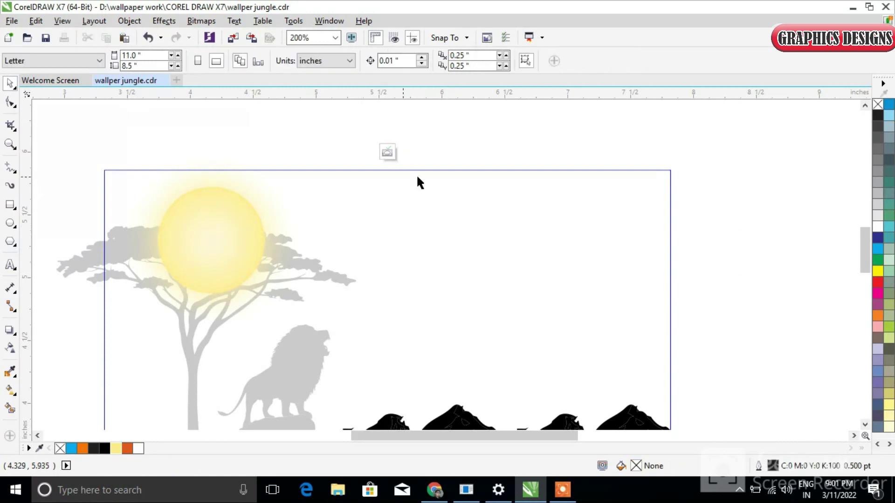
{"action": "left_click", "coordinate": [387, 154]}
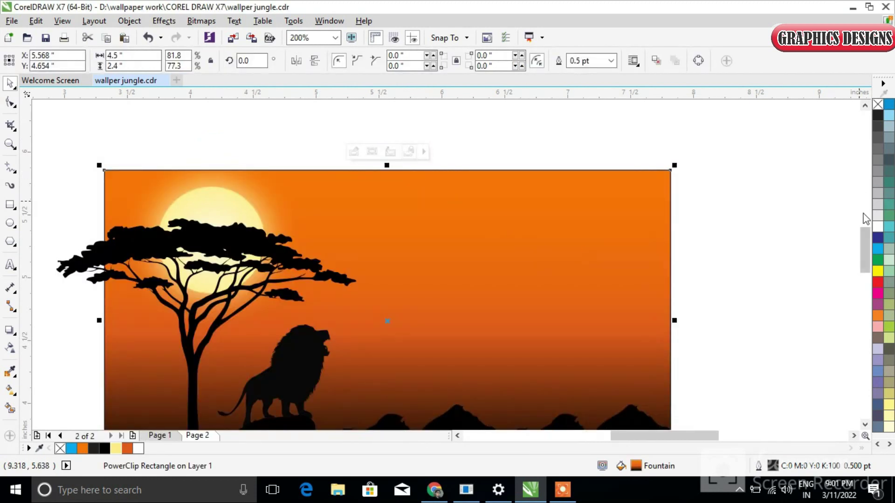
PowerClip the tree silhouette inside the background rectangle so its overhanging branches are cropped.
{"action": "left_click_drag", "start_coordinate": [866, 236], "coordinate": [866, 244]}
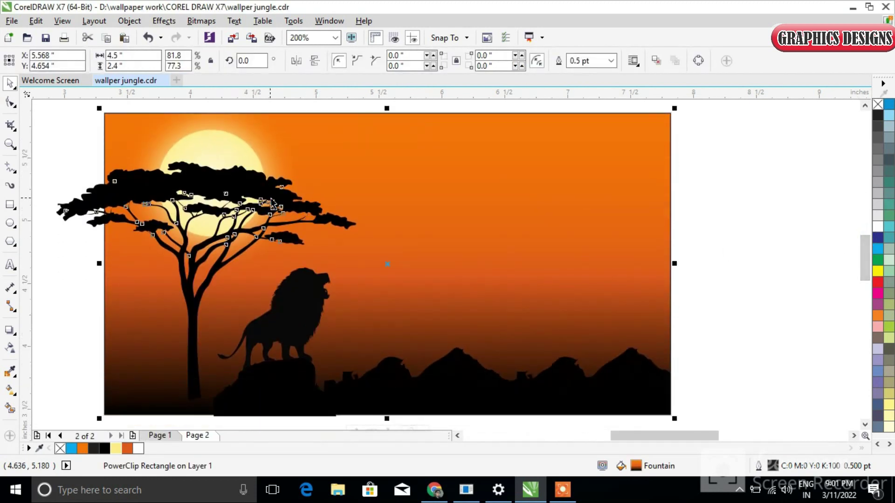
{"action": "right_click", "coordinate": [274, 202]}
{"action": "left_click", "coordinate": [313, 144]}
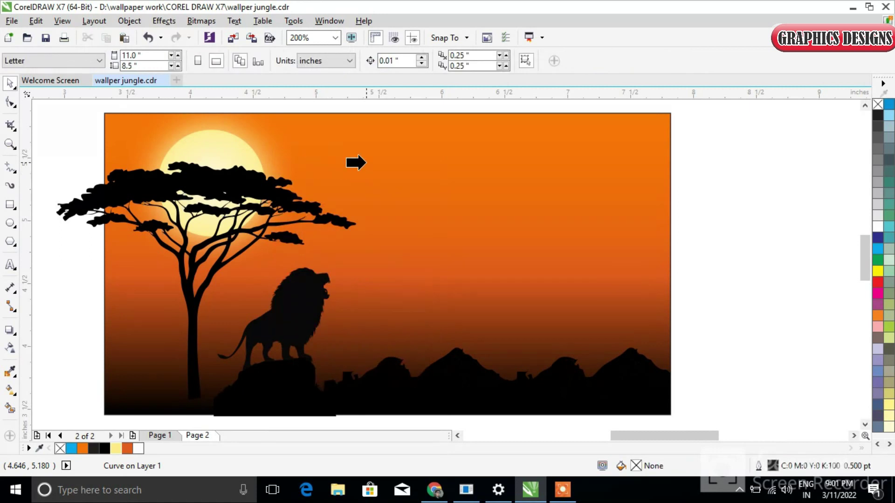
{"action": "left_click", "coordinate": [366, 163]}
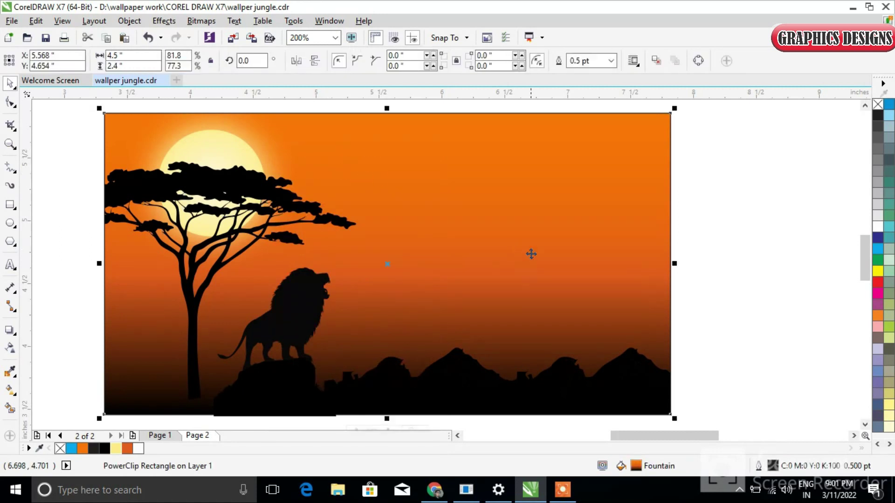
PowerClip the lion and rock group inside the sunset background rectangle.
{"action": "scroll", "coordinate": [533, 253], "scroll_direction": "down", "scroll_amount": 1}
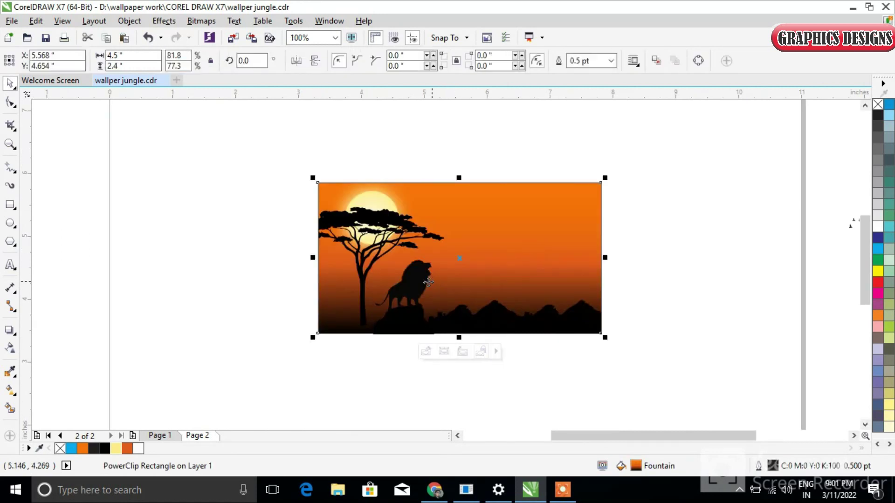
{"action": "left_click", "coordinate": [389, 372]}
{"action": "left_click", "coordinate": [404, 298], "text": "ctrl"}
{"action": "right_click", "coordinate": [418, 282]}
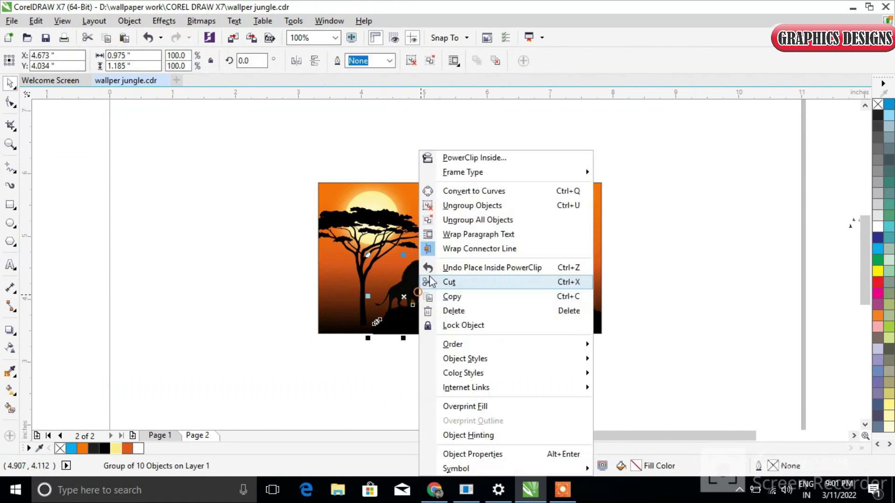
{"action": "left_click", "coordinate": [440, 156]}
{"action": "left_click", "coordinate": [450, 190]}
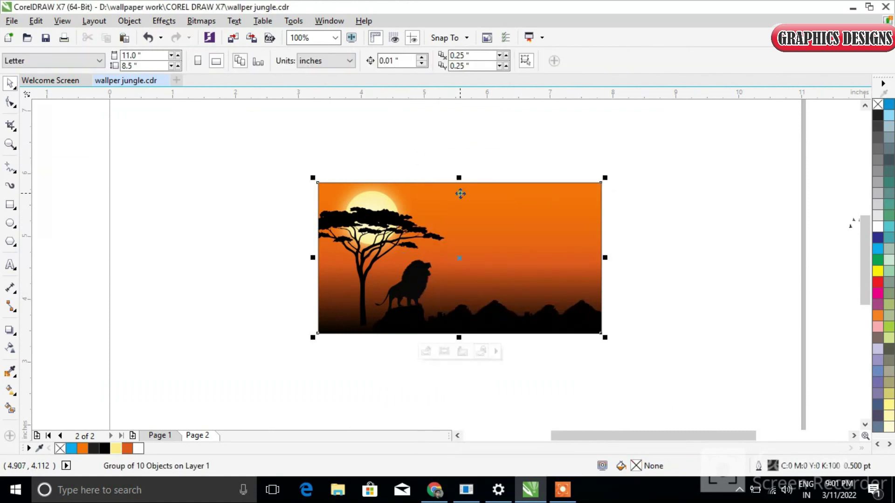
Move the flock of birds from outside the page onto the sky, just beyond the tree's outer branches.
{"action": "left_click_drag", "start_coordinate": [631, 435], "coordinate": [678, 434]}
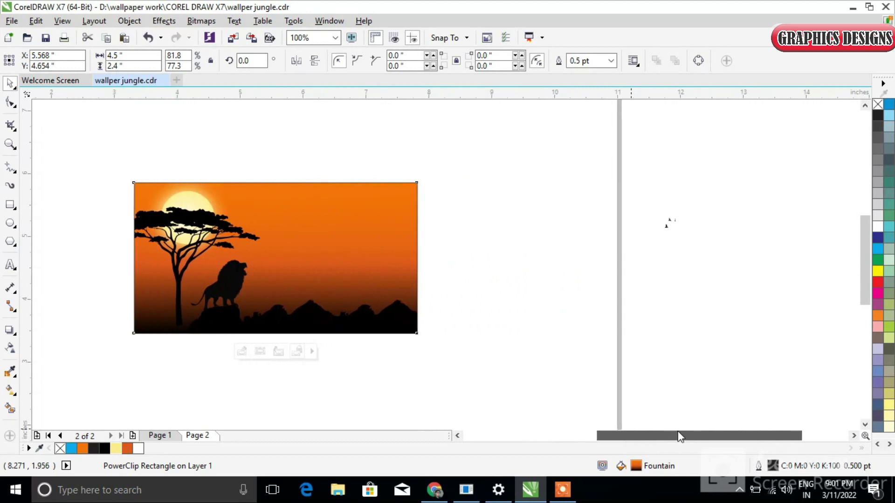
{"action": "left_click_drag", "start_coordinate": [658, 195], "coordinate": [728, 255]}
{"action": "left_click_drag", "start_coordinate": [701, 221], "coordinate": [285, 221]}
{"action": "left_click", "coordinate": [525, 294]}
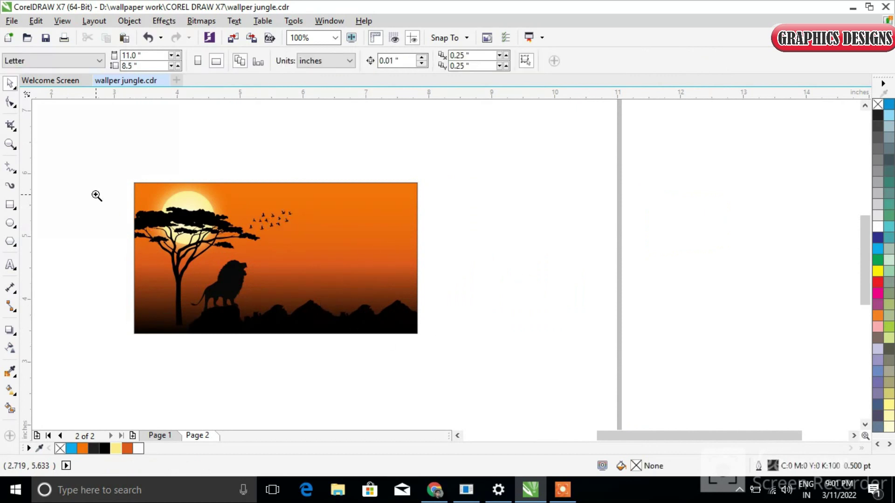
Adjust the background's fountain fill by raising its black end and lowering its orange end slightly, darkening the ground.
{"action": "left_click_drag", "start_coordinate": [137, 191], "coordinate": [447, 351]}
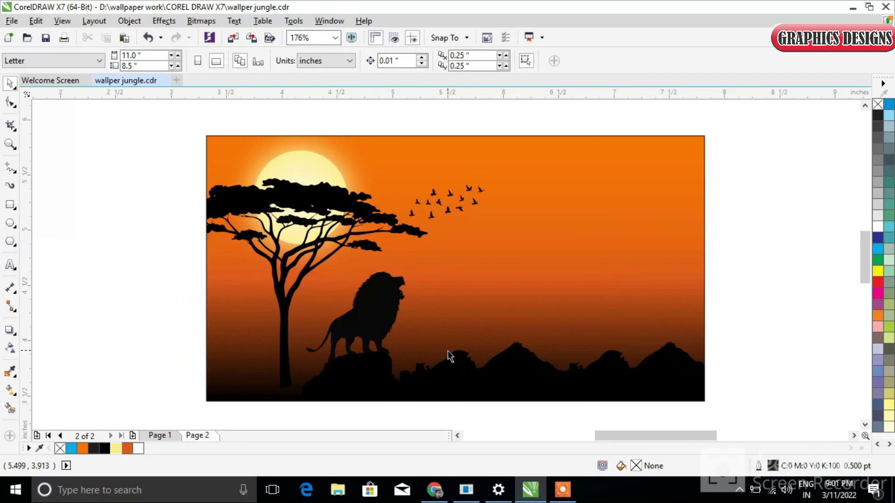
{"action": "left_click", "coordinate": [556, 219]}
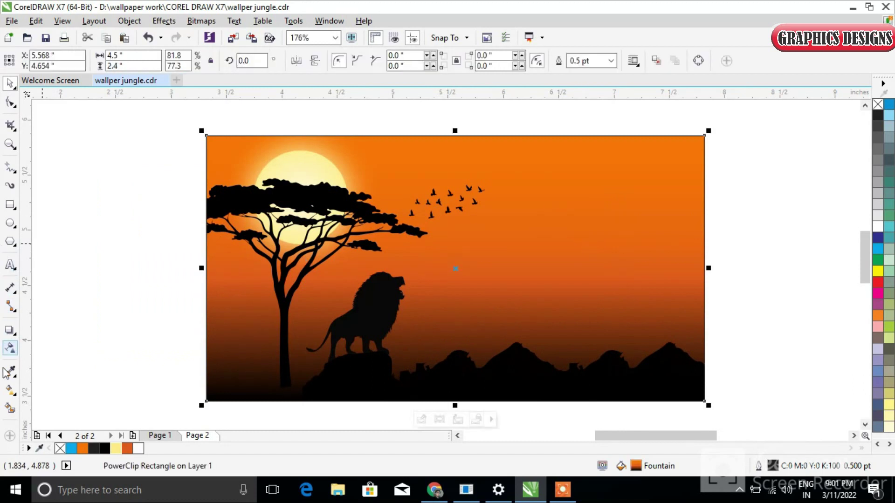
{"action": "left_click", "coordinate": [9, 391]}
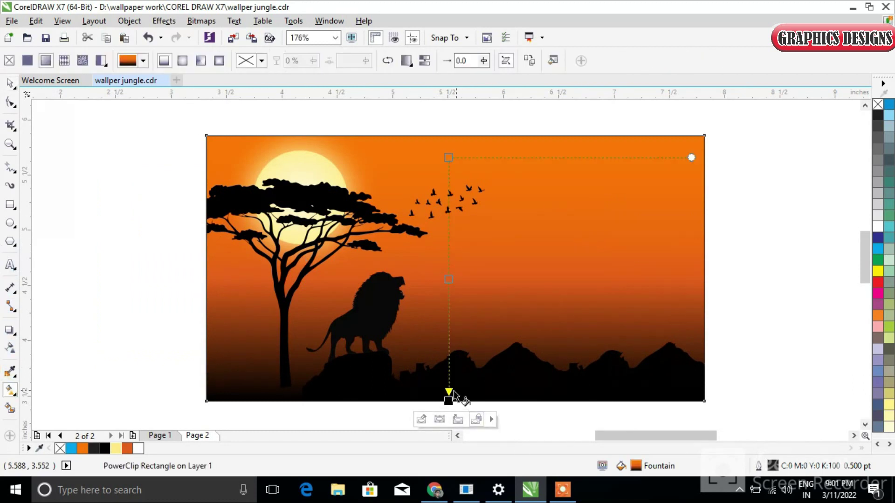
{"action": "left_click_drag", "start_coordinate": [448, 400], "coordinate": [448, 389]}
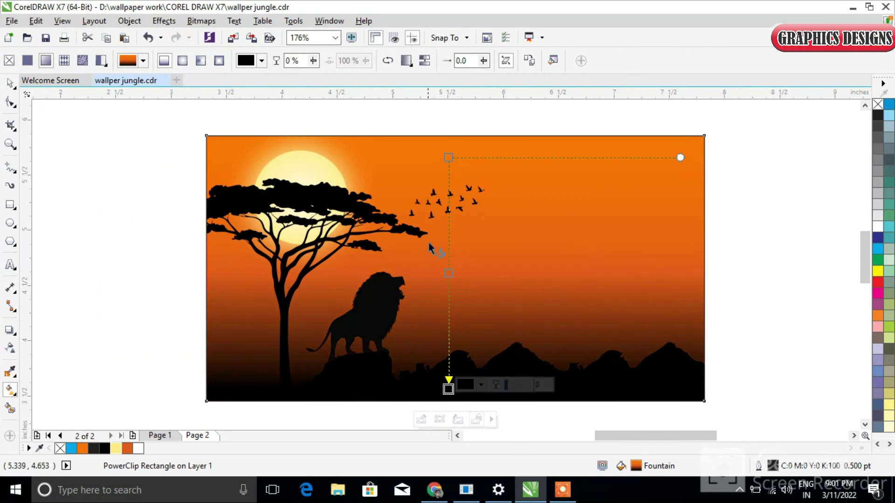
{"action": "left_click_drag", "start_coordinate": [448, 158], "coordinate": [448, 175]}
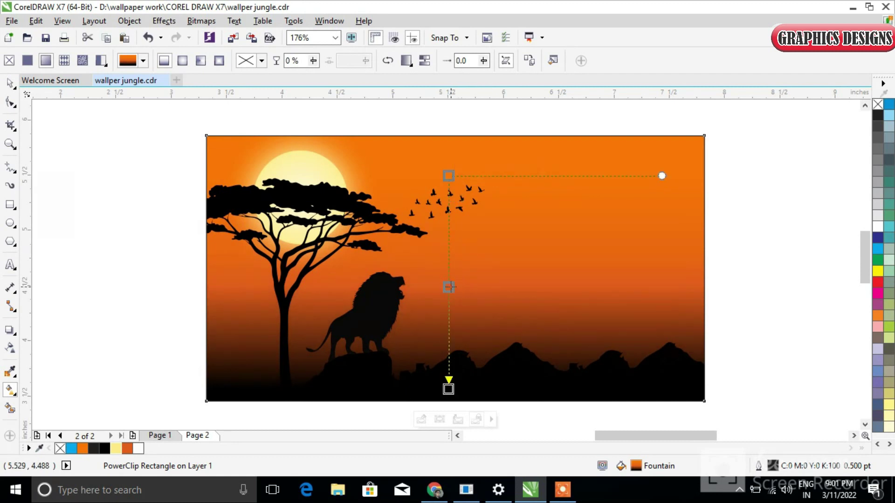
{"action": "left_click_drag", "start_coordinate": [449, 383], "coordinate": [447, 376]}
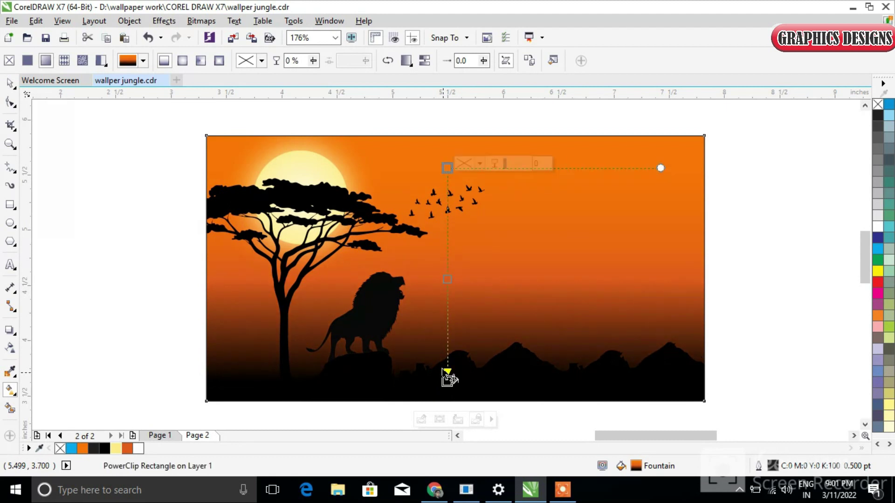
{"action": "left_click", "coordinate": [9, 83]}
{"action": "left_click", "coordinate": [59, 204]}
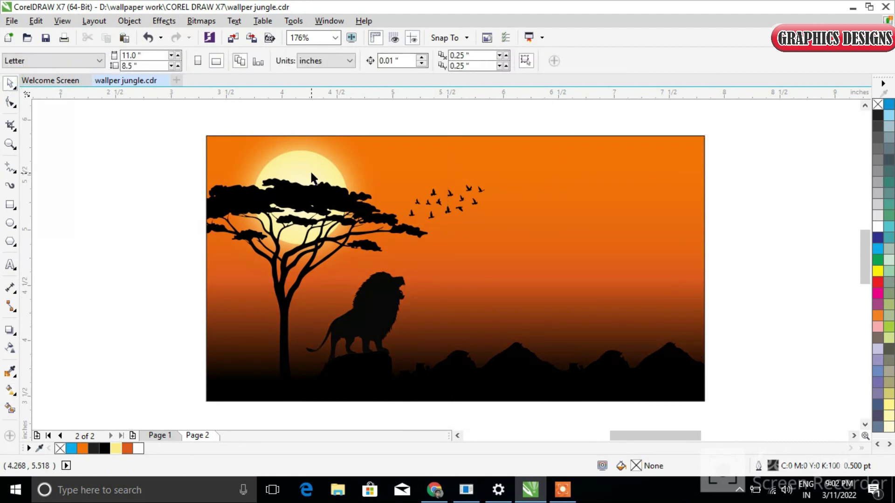
Preview the wallpaper full screen and return to the drawing.
{"action": "key", "text": "F9"}
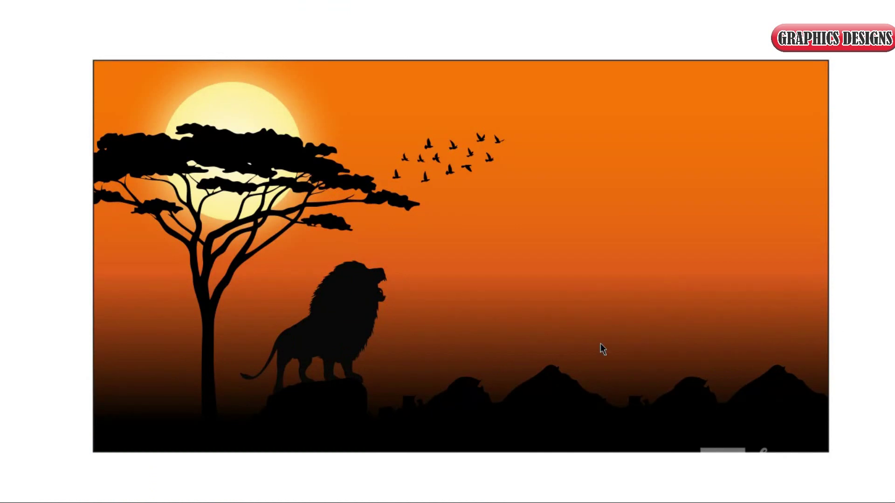
{"action": "left_click", "coordinate": [516, 303]}
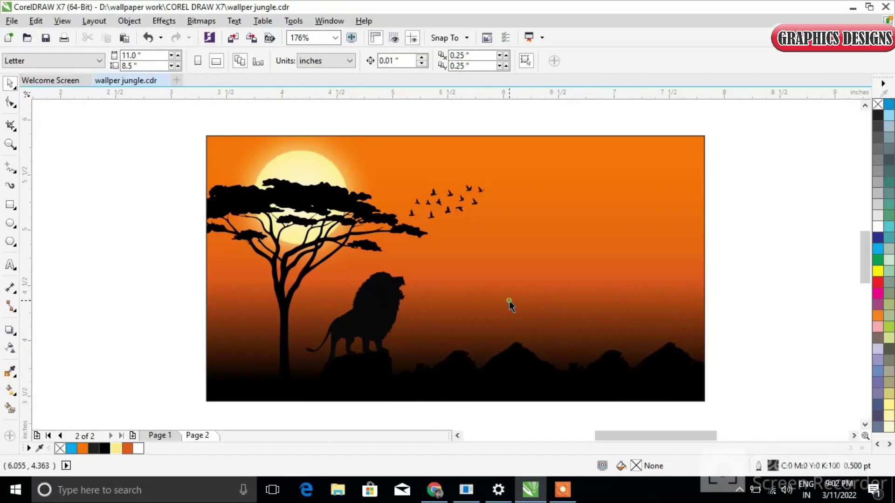
{"action": "left_click", "coordinate": [565, 490]}
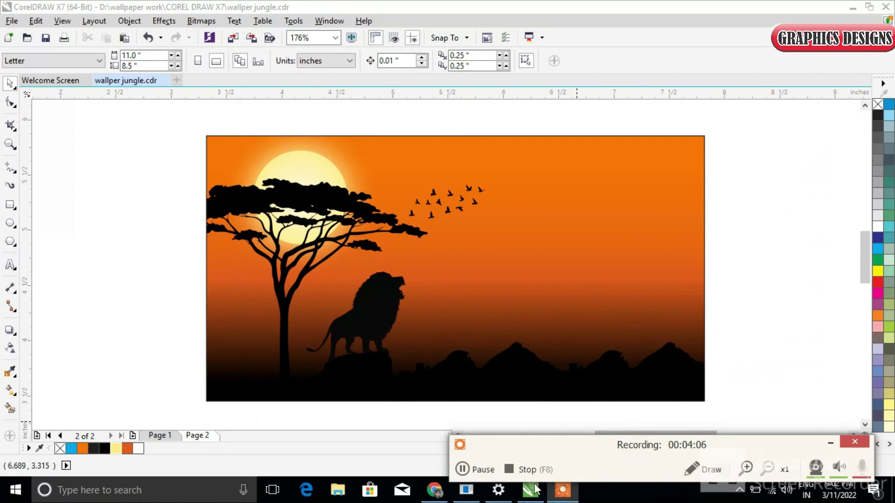